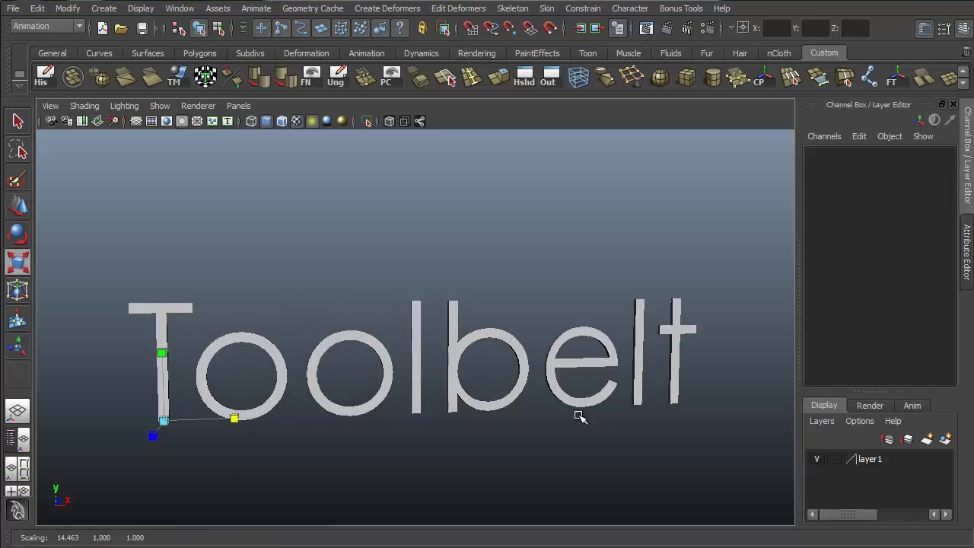
# Rotate the selected logo text by about -101 degrees around its Z axis.
pyautogui.keyDown('alt'); pyautogui.moveTo(580, 416); pyautogui.dragTo(468, 389); pyautogui.keyUp('alt')
pyautogui.press('e')
pyautogui.keyDown('alt'); pyautogui.moveTo(467, 389); pyautogui.dragTo(548, 309, button='middle'); pyautogui.keyUp('alt')
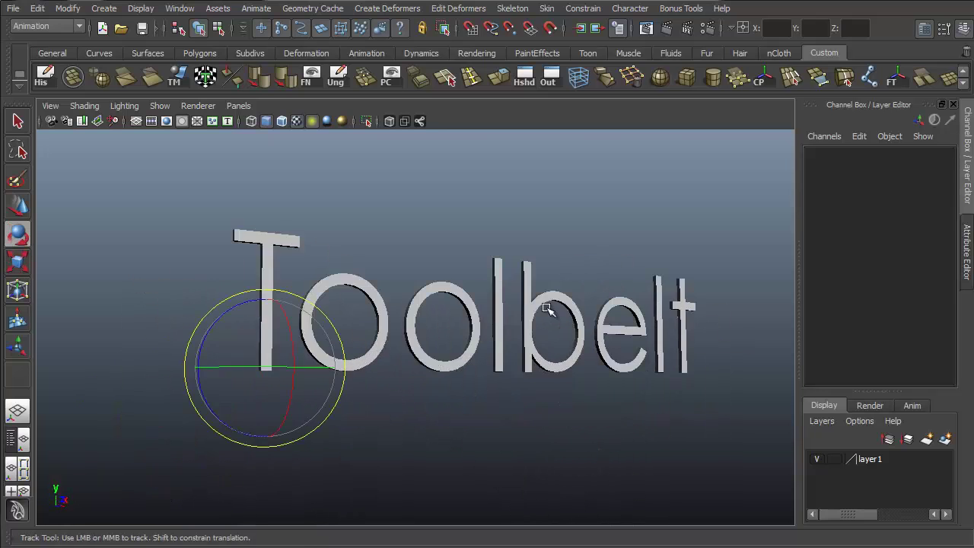
pyautogui.keyDown('alt'); pyautogui.moveTo(542, 352); pyautogui.dragTo(359, 368); pyautogui.keyUp('alt')
pyautogui.moveTo(204, 394); pyautogui.dragTo(499, 270)
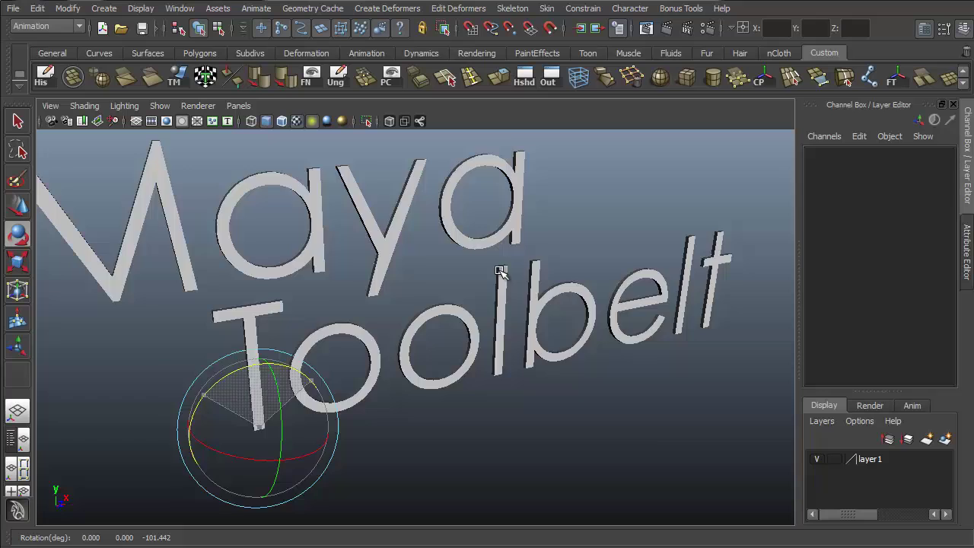
# Reposition the pivot from the base of the Toolbelt "T" up to the Maya text and move the selected logo object upward along Y.
pyautogui.keyDown('alt'); pyautogui.moveTo(499, 270); pyautogui.dragTo(330, 300, button='right'); pyautogui.keyUp('alt')
pyautogui.keyDown('alt'); pyautogui.moveTo(330, 300); pyautogui.dragTo(337, 291); pyautogui.keyUp('alt')
pyautogui.press('w')
pyautogui.keyDown('alt'); pyautogui.moveTo(415, 263); pyautogui.dragTo(403, 314, button='middle'); pyautogui.keyUp('alt')
pyautogui.press('Insert')
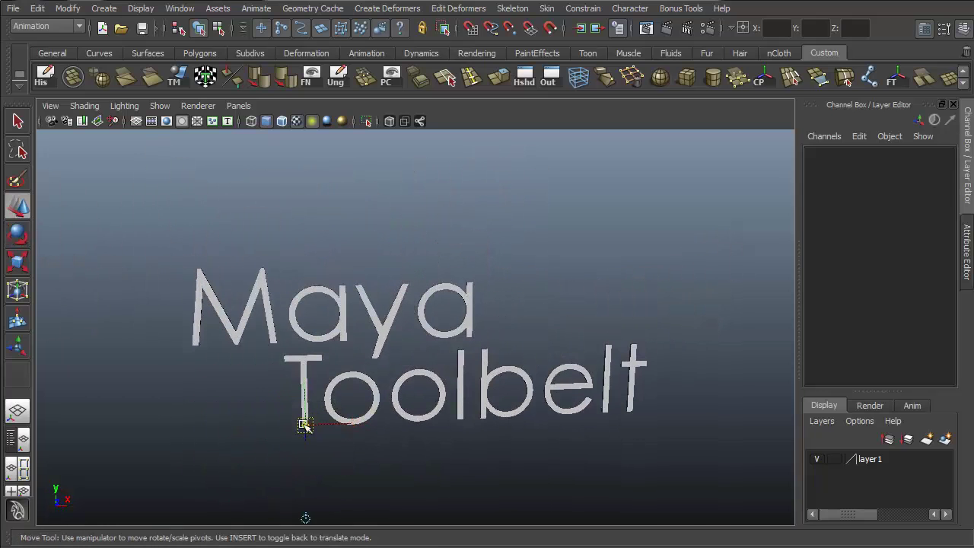
pyautogui.moveTo(304, 424); pyautogui.dragTo(228, 284)
pyautogui.press('Insert')
pyautogui.moveTo(230, 232); pyautogui.dragTo(227, 130)
pyautogui.press('q')
pyautogui.keyDown('alt'); pyautogui.moveTo(554, 328); pyautogui.dragTo(641, 285); pyautogui.keyUp('alt')
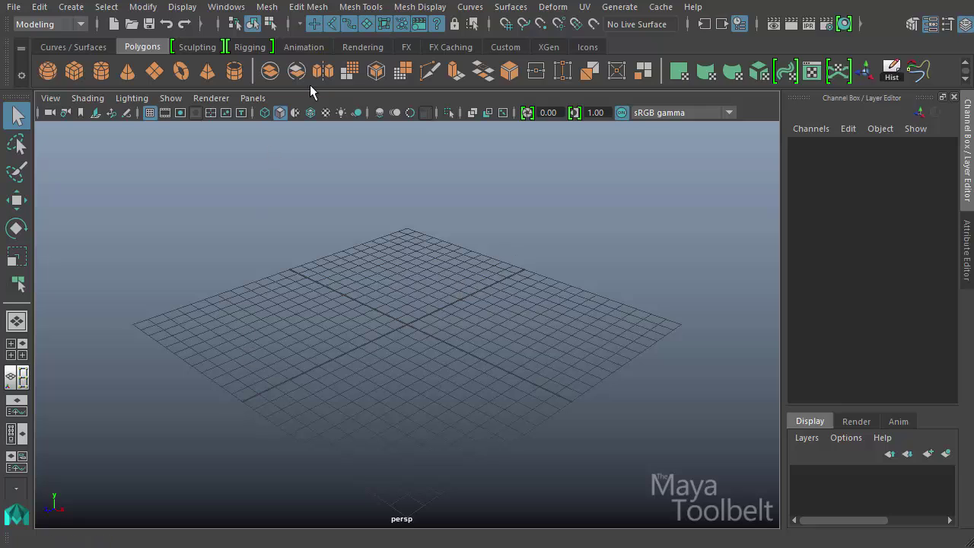
# Open the UV Editor and review its list of UV tools before minimizing the window.
pyautogui.click(225, 7)
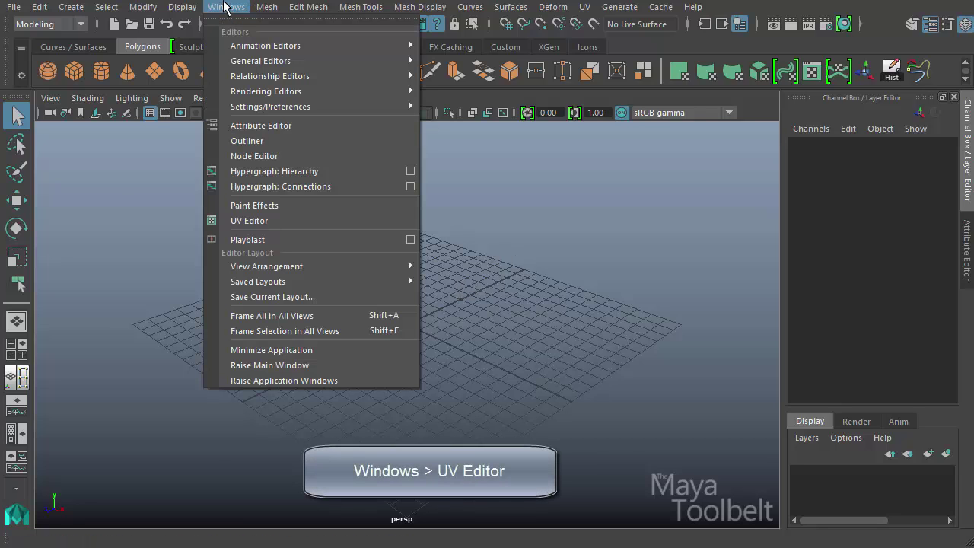
pyautogui.click(257, 221)
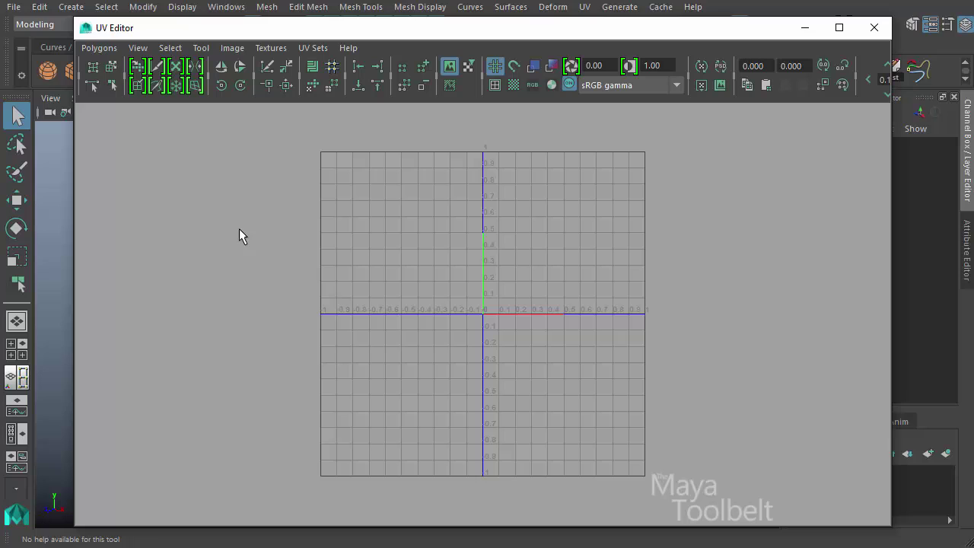
pyautogui.click(202, 48)
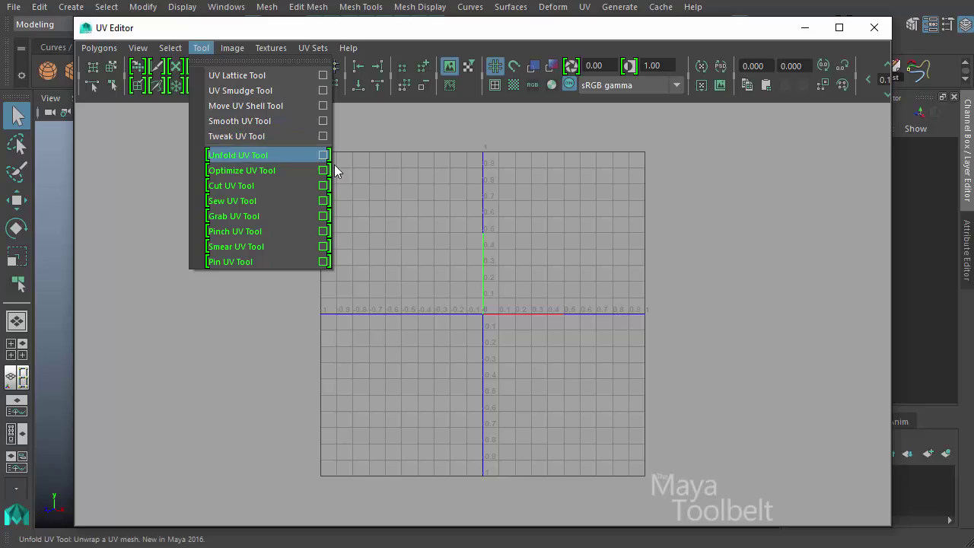
pyautogui.click(398, 205)
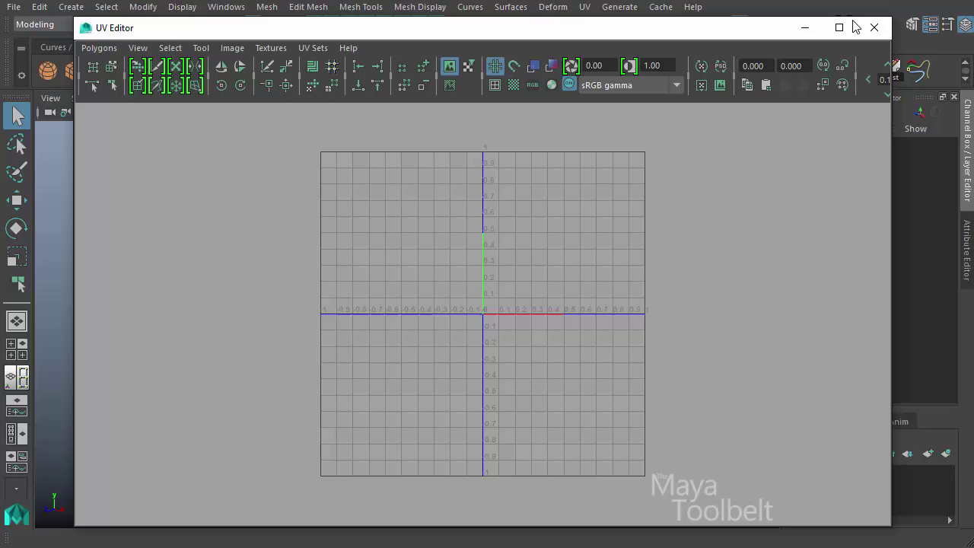
pyautogui.click(805, 28)
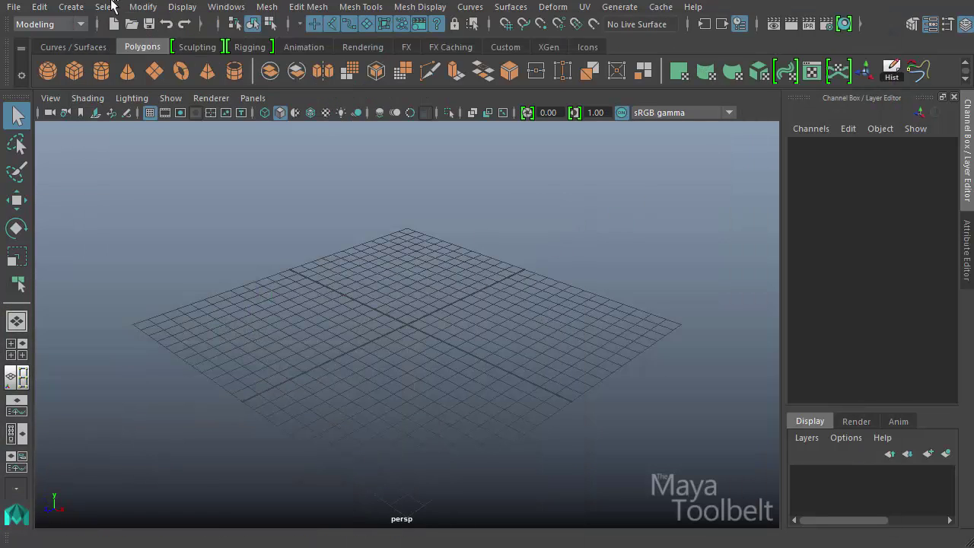
# Create a polygon plane at the origin.
pyautogui.click(71, 7)
pyautogui.moveTo(174, 62)
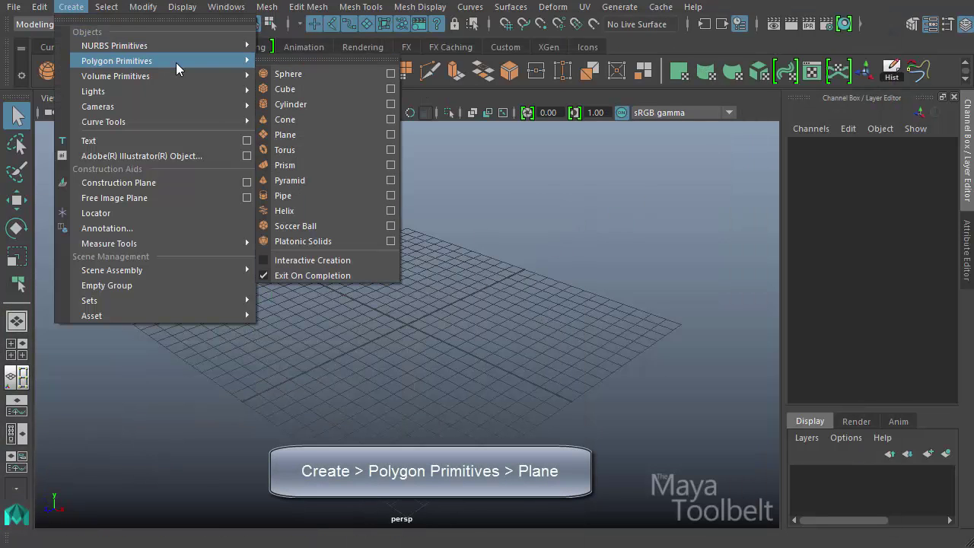
pyautogui.click(303, 135)
# Scale the plane uniformly to about 21.9 and hide the viewport grid.
pyautogui.press('r')
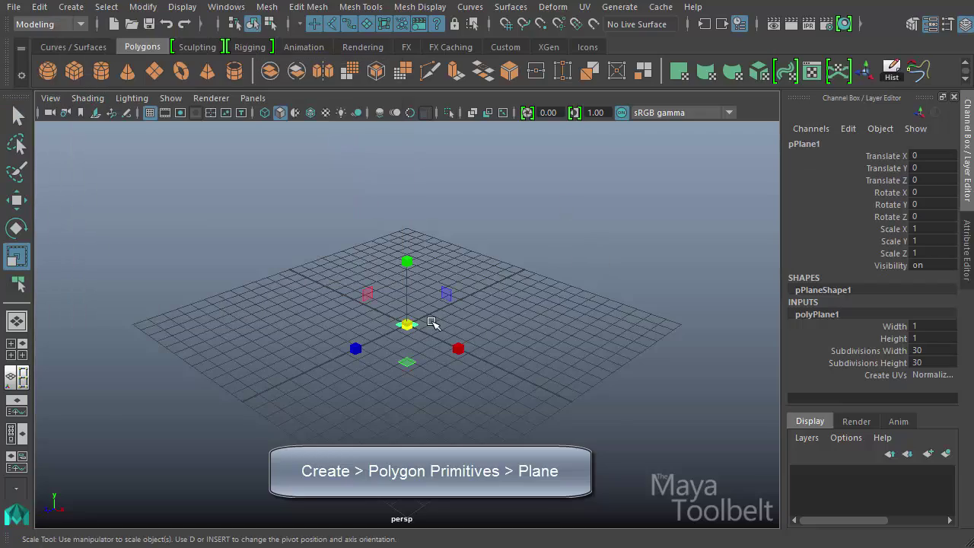
pyautogui.moveTo(434, 326); pyautogui.dragTo(645, 356)
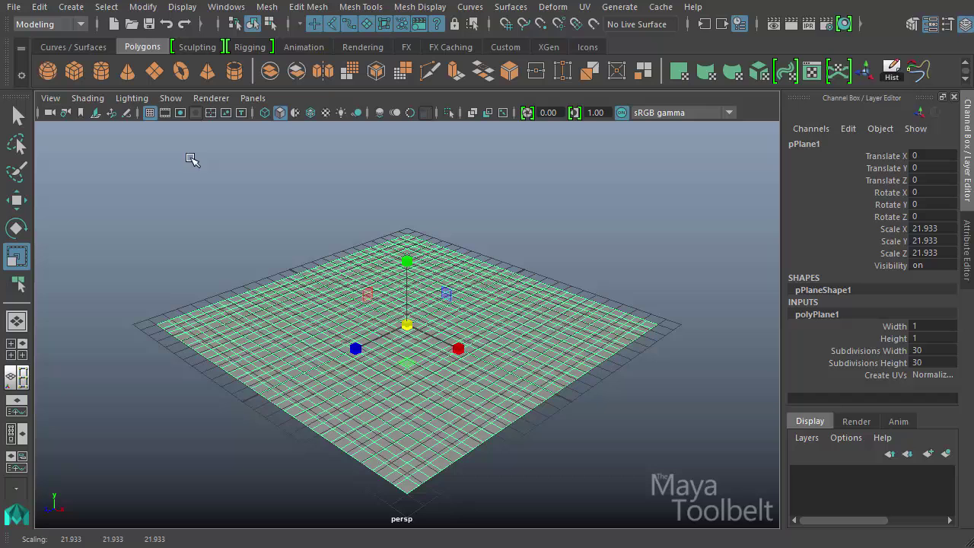
pyautogui.click(150, 112)
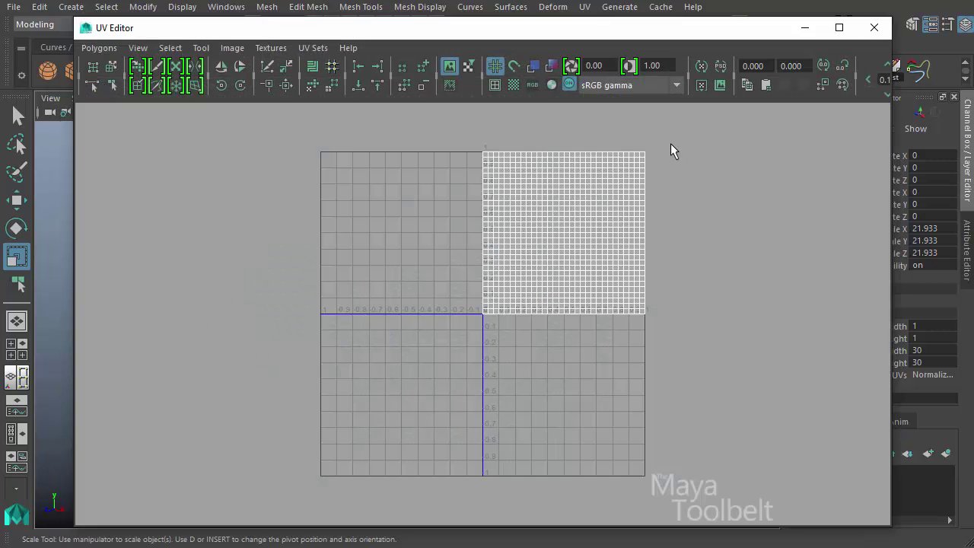
# Frame the plane's UV shell in the UV Editor and activate the Tweak UV Tool.
pyautogui.moveTo(439, 28); pyautogui.dragTo(392, 6)
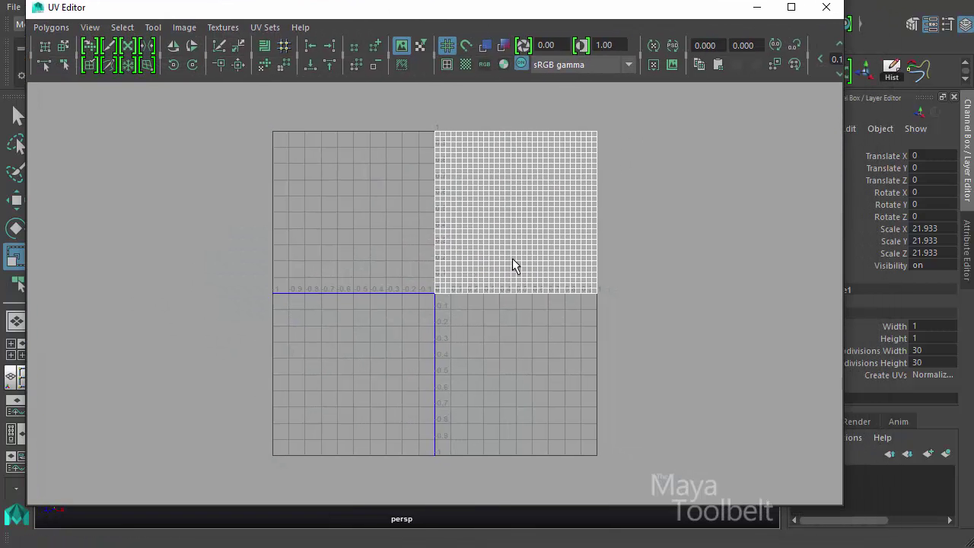
pyautogui.keyDown('alt'); pyautogui.moveTo(648, 196); pyautogui.dragTo(589, 248, button='middle'); pyautogui.keyUp('alt')
pyautogui.keyDown('alt'); pyautogui.moveTo(590, 249); pyautogui.dragTo(887, 368, button='right'); pyautogui.keyUp('alt')
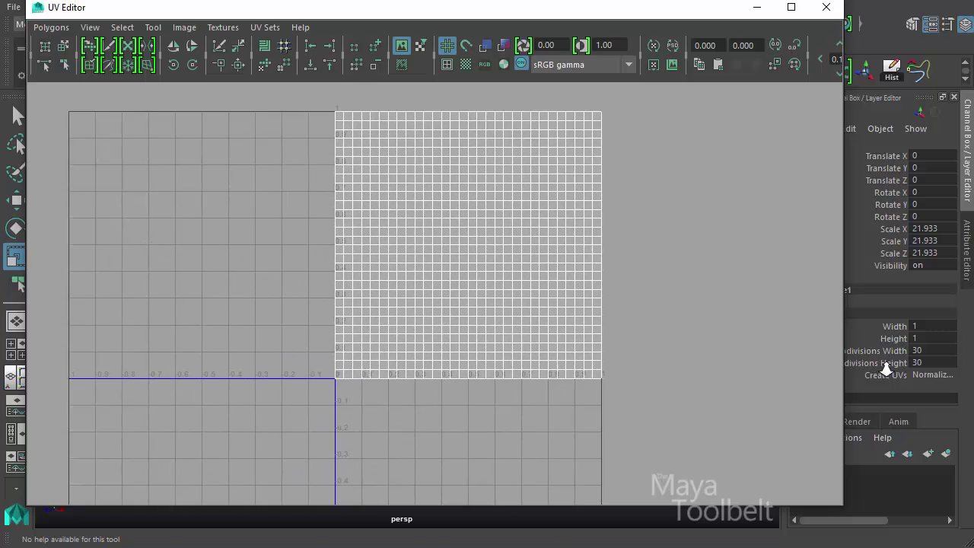
pyautogui.press('f')
pyautogui.click(153, 28)
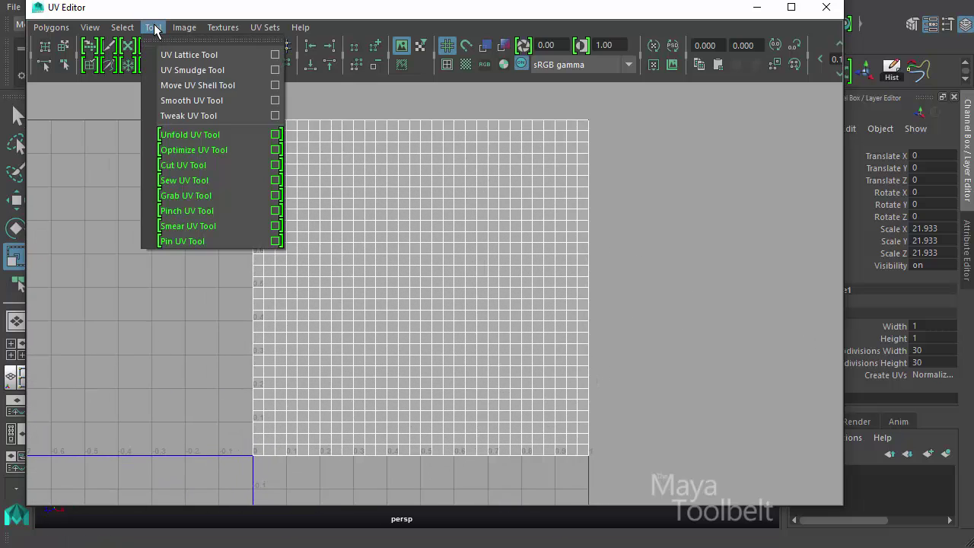
pyautogui.click(202, 115)
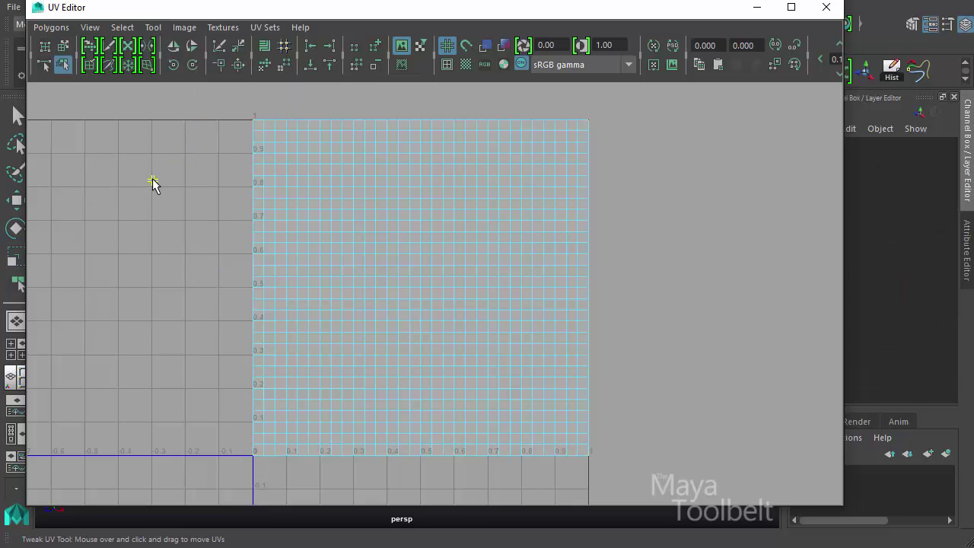
# Tweak the third UV on the shell's top edge slightly downward with the Tweak UV Tool.
pyautogui.keyDown('alt'); pyautogui.moveTo(122, 147); pyautogui.dragTo(205, 319, button='middle'); pyautogui.keyUp('alt')
pyautogui.keyDown('alt'); pyautogui.moveTo(205, 319); pyautogui.dragTo(723, 411, button='right'); pyautogui.keyUp('alt')
pyautogui.keyDown('alt'); pyautogui.moveTo(152, 331); pyautogui.dragTo(218, 279, button='middle'); pyautogui.keyUp('alt')
pyautogui.keyDown('alt'); pyautogui.moveTo(218, 278); pyautogui.dragTo(423, 337, button='right'); pyautogui.keyUp('alt')
pyautogui.scroll(5, 449, 273)
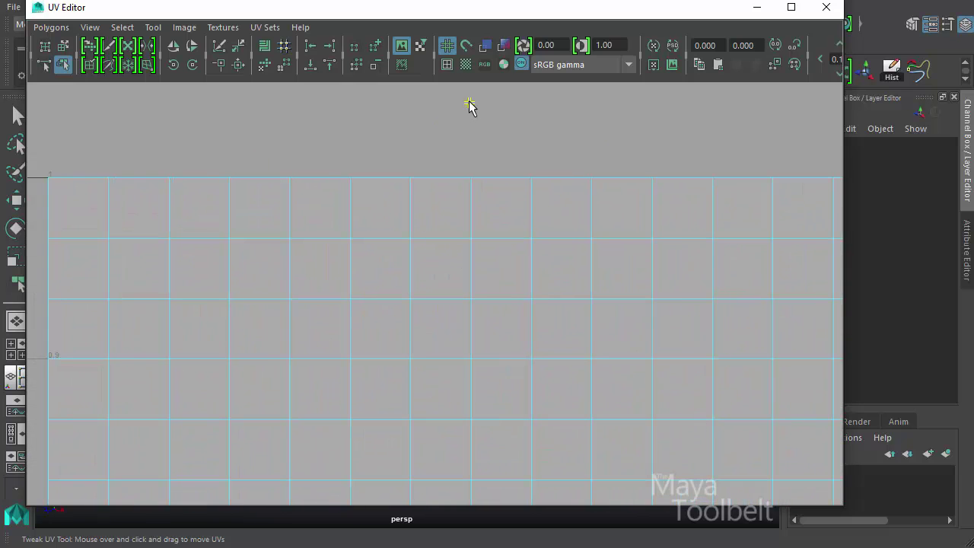
pyautogui.scroll(-3, 498, 223)
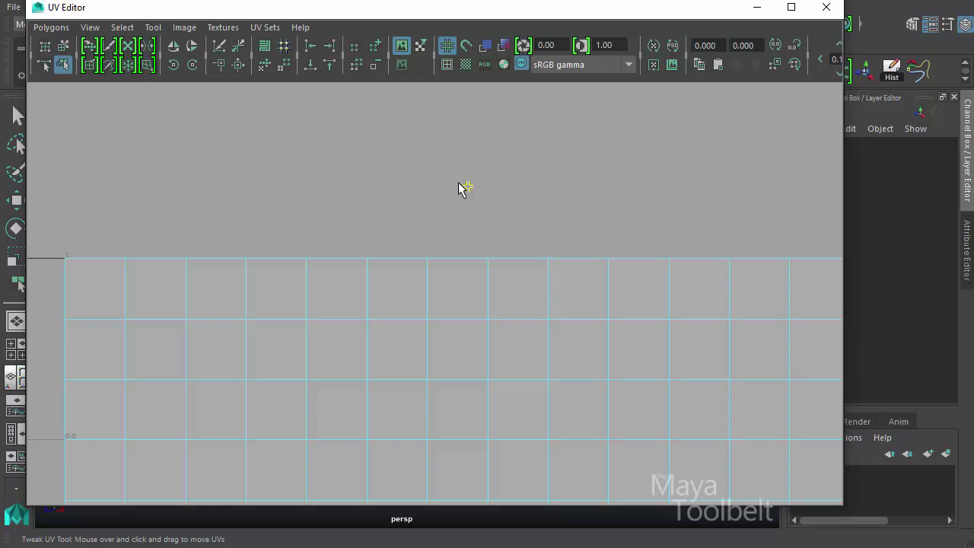
pyautogui.keyDown('alt'); pyautogui.moveTo(274, 197); pyautogui.dragTo(424, 165, button='middle'); pyautogui.keyUp('alt')
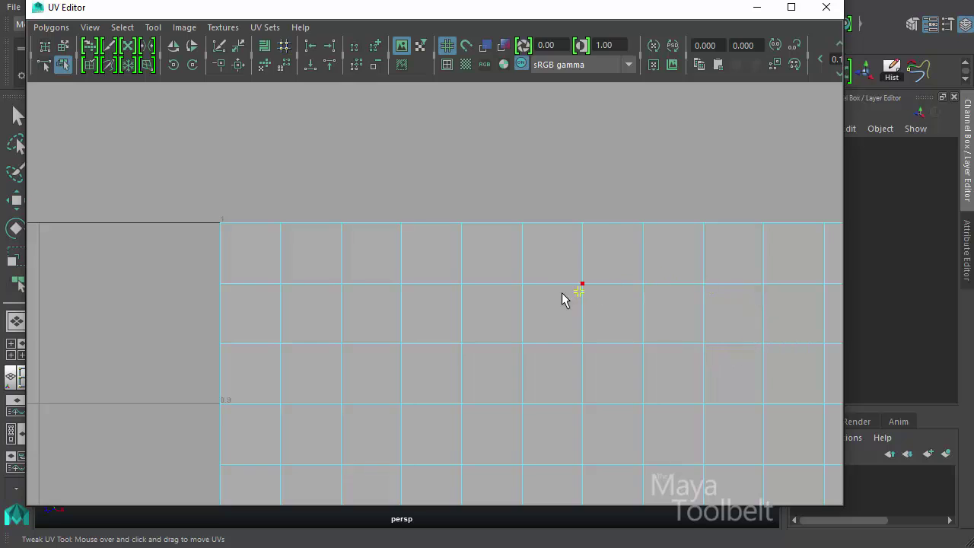
pyautogui.moveTo(447, 312); pyautogui.dragTo(327, 250)
pyautogui.moveTo(300, 303); pyautogui.dragTo(311, 318)
pyautogui.moveTo(308, 309)
pyautogui.mouseDown()
pyautogui.moveTo(305, 323)
pyautogui.moveTo(309, 315)
pyautogui.mouseUp()
pyautogui.moveTo(308, 314); pyautogui.dragTo(278, 223)
pyautogui.moveTo(289, 228); pyautogui.dragTo(332, 229)
pyautogui.moveTo(346, 231)
pyautogui.mouseDown()
pyautogui.moveTo(367, 228)
pyautogui.moveTo(335, 246)
pyautogui.moveTo(317, 278)
pyautogui.moveTo(414, 276)
pyautogui.moveTo(414, 314)
pyautogui.moveTo(375, 314)
pyautogui.moveTo(366, 289)
pyautogui.moveTo(398, 285)
pyautogui.moveTo(392, 308)
pyautogui.moveTo(389, 282)
pyautogui.moveTo(347, 229)
pyautogui.mouseUp()
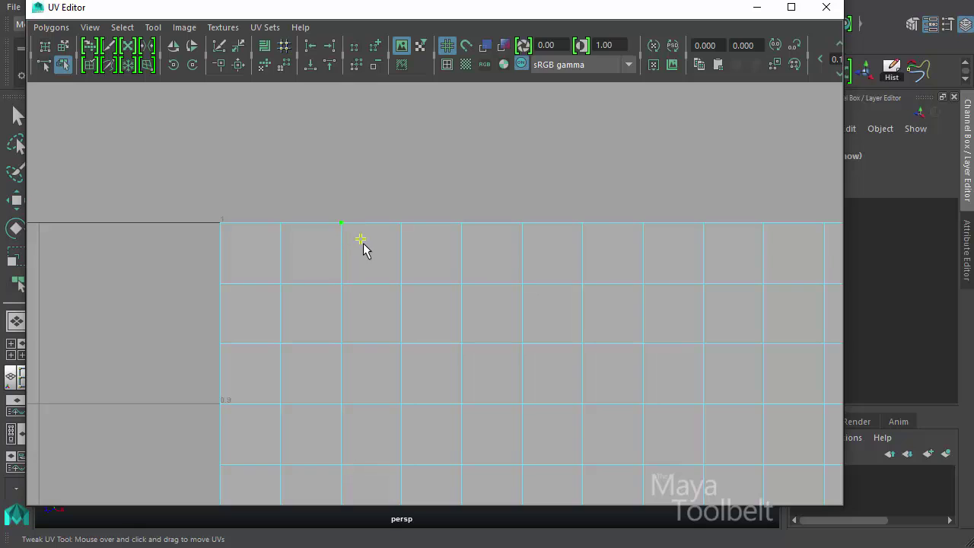
pyautogui.moveTo(365, 246)
pyautogui.mouseDown()
pyautogui.moveTo(369, 274)
pyautogui.moveTo(320, 264)
pyautogui.moveTo(382, 205)
pyautogui.moveTo(350, 263)
pyautogui.moveTo(350, 246)
pyautogui.moveTo(337, 257)
pyautogui.moveTo(377, 259)
pyautogui.mouseUp()
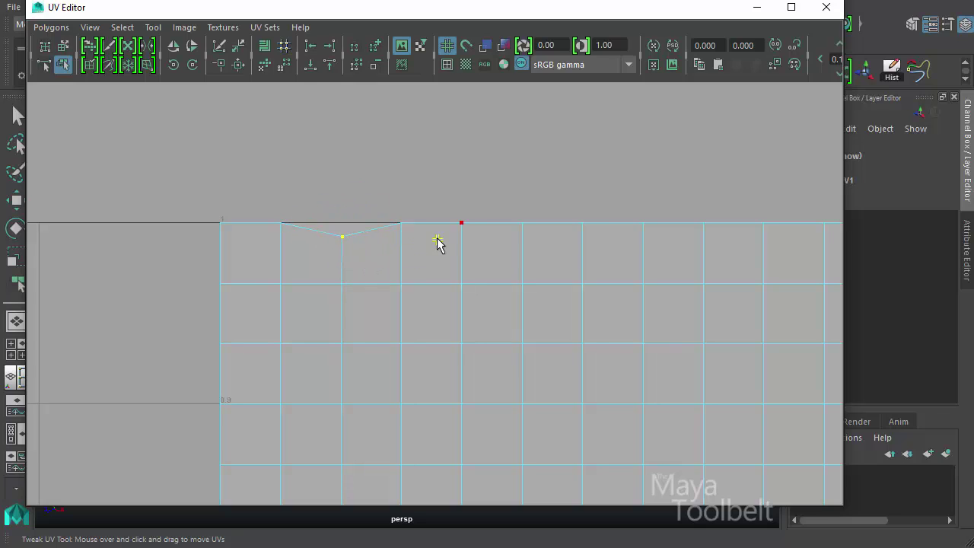
# Move the third UV on the top edge slightly up and outward with the Move tool and deselect it.
pyautogui.press('w')
pyautogui.hotkey('ctrl', 'z')
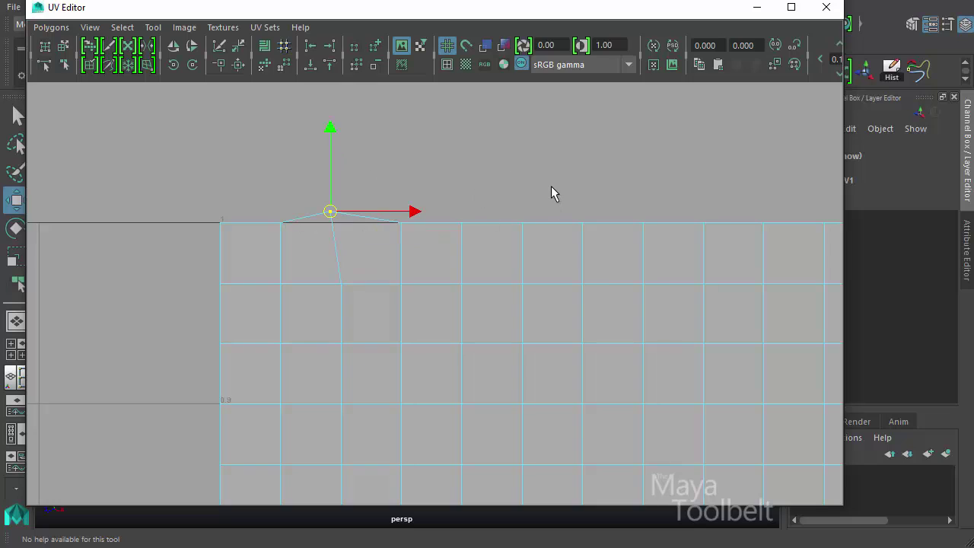
pyautogui.click(560, 168)
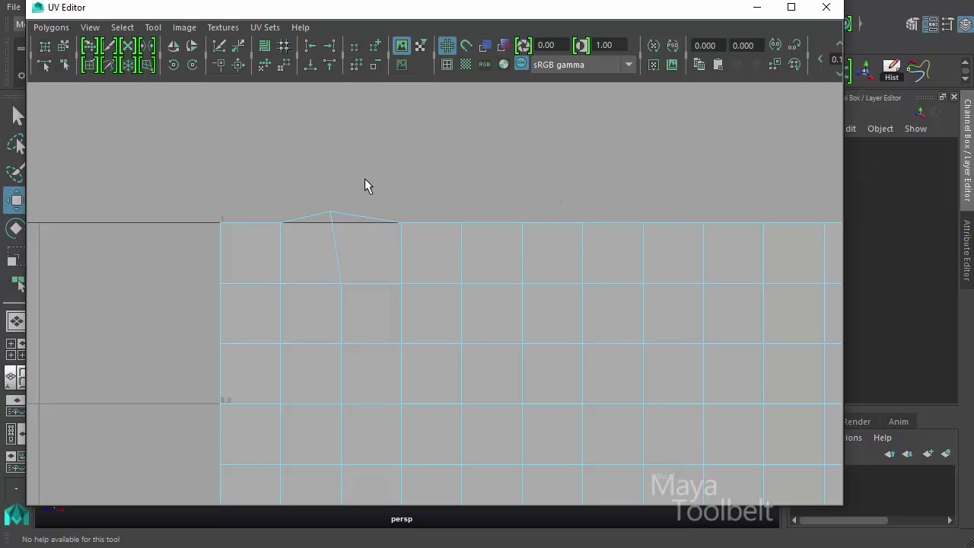
# Select the fifth UV on the top edge and try moving it freely and vertically with the Move tool, undoing the attempts.
pyautogui.moveTo(575, 186); pyautogui.dragTo(392, 234)
pyautogui.click(750, 223)
pyautogui.moveTo(618, 197); pyautogui.dragTo(476, 210)
pyautogui.click(430, 200)
pyautogui.click(462, 222)
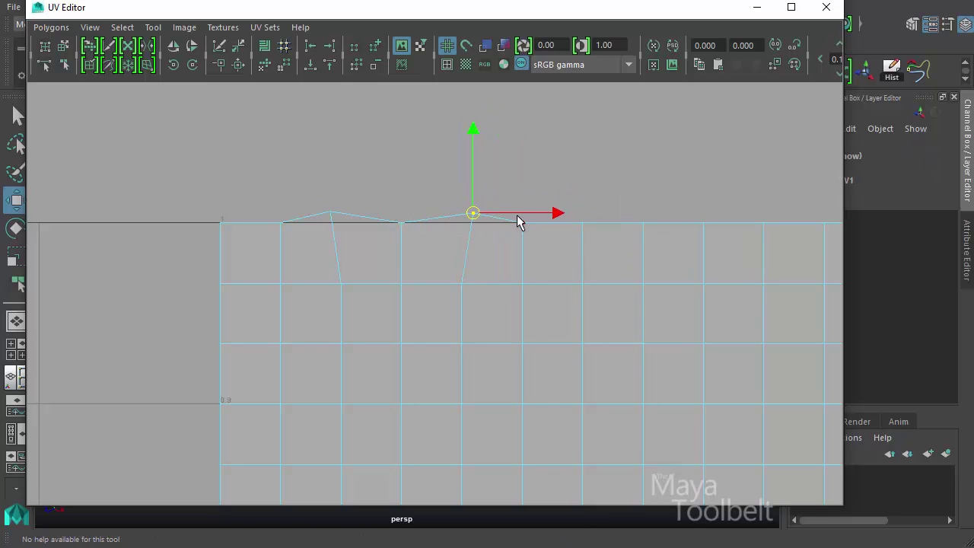
pyautogui.hotkey('ctrl', 'z')
pyautogui.moveTo(463, 135)
pyautogui.mouseDown()
pyautogui.moveTo(464, 111)
pyautogui.moveTo(463, 124)
pyautogui.mouseUp()
pyautogui.hotkey('ctrl', 'z')
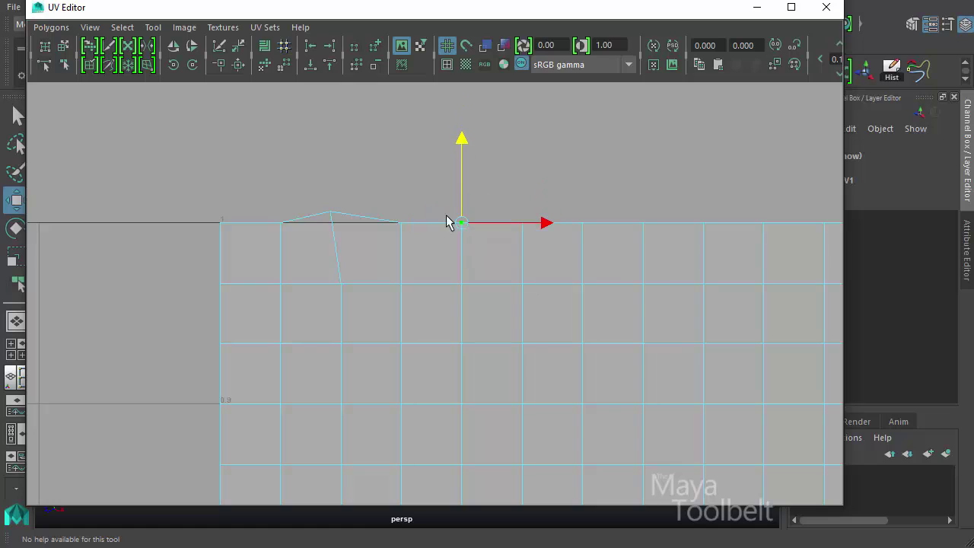
pyautogui.moveTo(463, 221); pyautogui.dragTo(466, 222)
# Undo the recent UV selections and moves until the shell's top edge is straight again.
pyautogui.hotkey('ctrl', 'z')
pyautogui.hotkey('ctrl', 'z')
pyautogui.hotkey('ctrl', 'z')
pyautogui.hotkey('ctrl', 'z')
pyautogui.hotkey('ctrl', 'z')
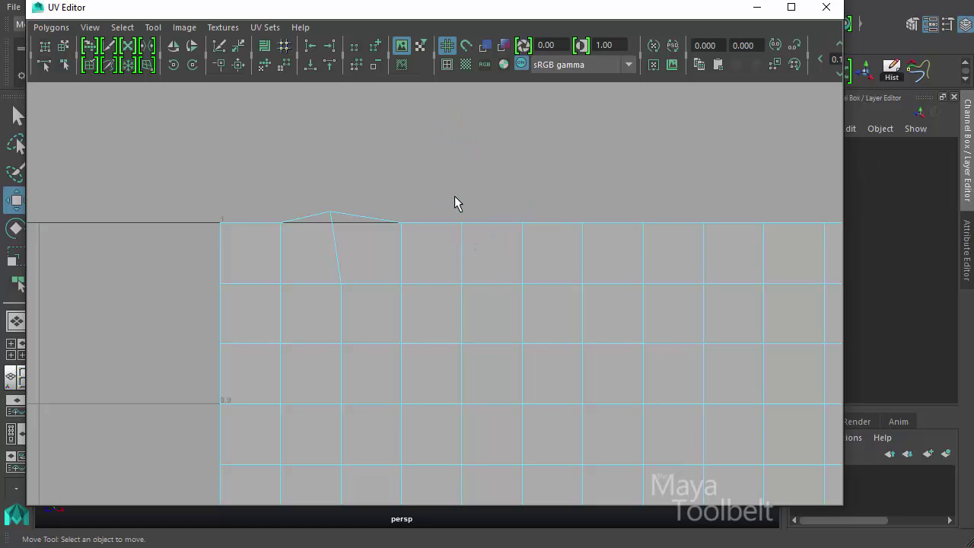
pyautogui.hotkey('ctrl', 'z')
pyautogui.hotkey('ctrl', 'z')
pyautogui.hotkey('ctrl', 'z')
pyautogui.hotkey('ctrl', 'z')
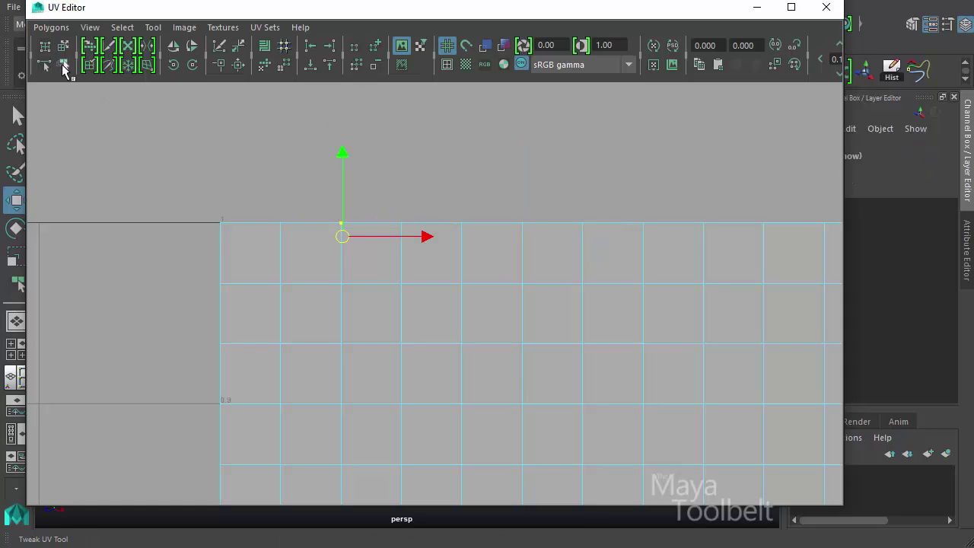
# Activate the Tweak UV Tool and shift a four-by-three block of UVs below the top edge slightly sideways.
pyautogui.click(64, 67)
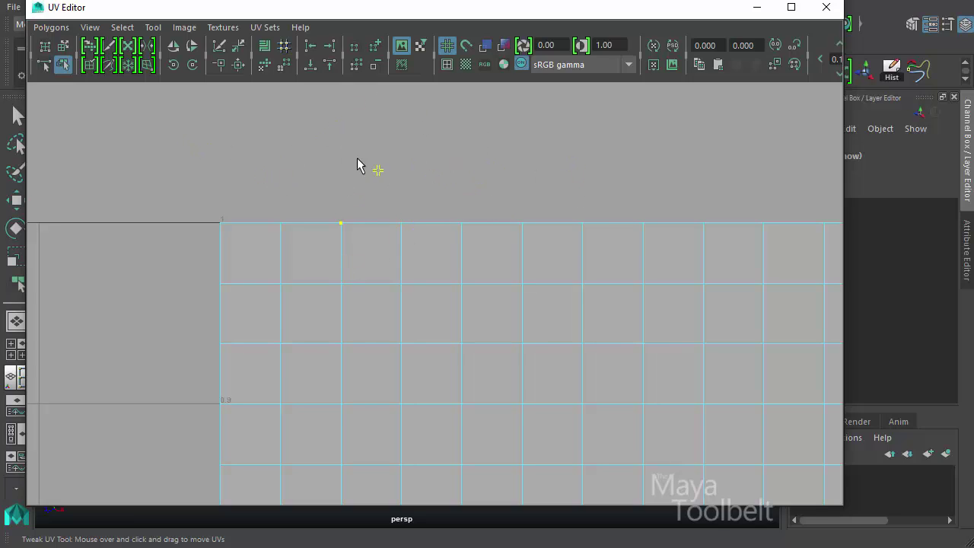
pyautogui.moveTo(363, 223)
pyautogui.mouseDown()
pyautogui.moveTo(363, 246)
pyautogui.moveTo(361, 190)
pyautogui.moveTo(304, 243)
pyautogui.moveTo(324, 276)
pyautogui.moveTo(370, 165)
pyautogui.moveTo(355, 217)
pyautogui.moveTo(362, 222)
pyautogui.mouseUp()
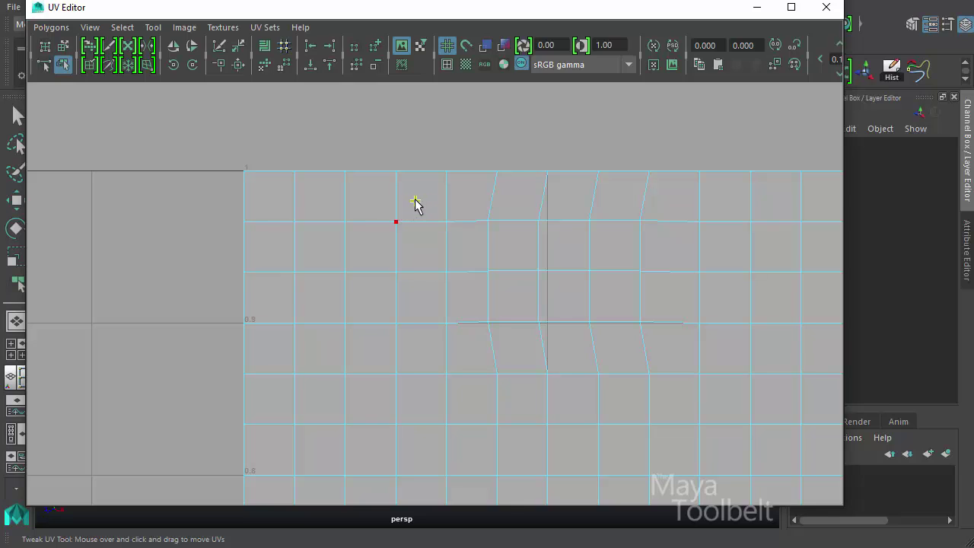
# Try tweaking an interior UV near the top edge and the third UV on the edge, undoing each move.
pyautogui.moveTo(415, 201)
pyautogui.mouseDown()
pyautogui.moveTo(446, 220)
pyautogui.moveTo(419, 197)
pyautogui.mouseUp()
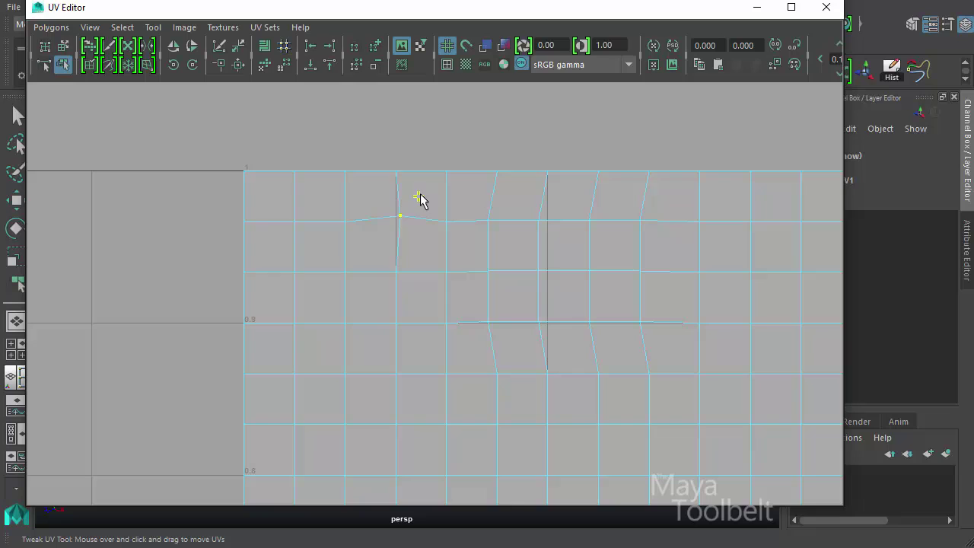
pyautogui.hotkey('ctrl', 'z')
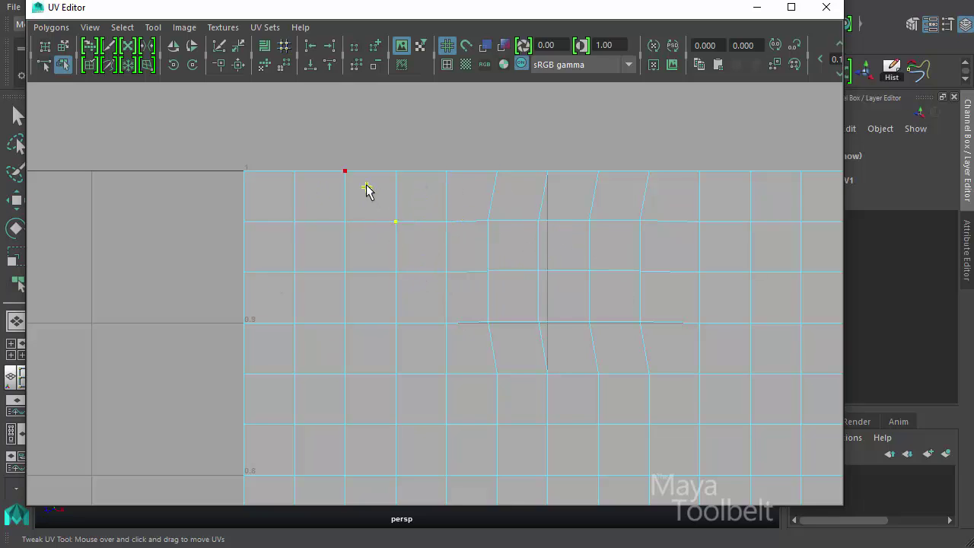
pyautogui.moveTo(367, 191); pyautogui.dragTo(529, 202)
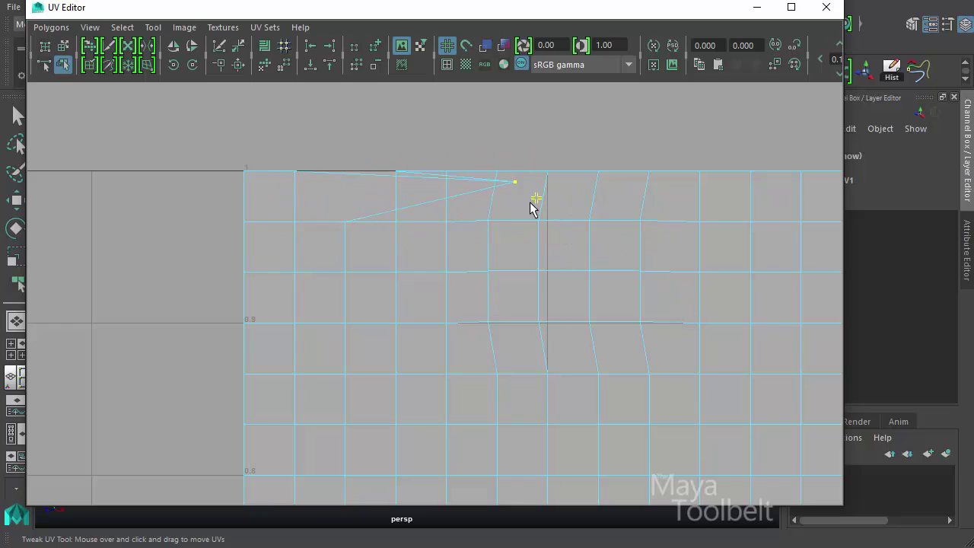
pyautogui.hotkey('ctrl', 'z')
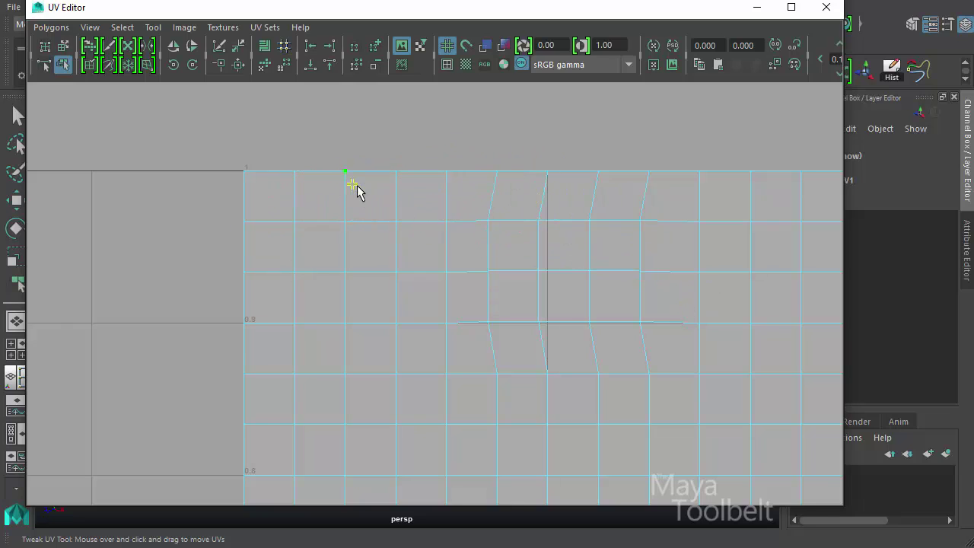
pyautogui.moveTo(358, 191); pyautogui.dragTo(526, 252)
pyautogui.hotkey('ctrl', 'z')
# Select the four-by-three block of UVs just below the top edge and remove the third top-edge UV from the selection.
pyautogui.moveTo(370, 195); pyautogui.dragTo(570, 344)
pyautogui.moveTo(467, 254)
pyautogui.mouseDown()
pyautogui.moveTo(515, 237)
pyautogui.moveTo(385, 266)
pyautogui.moveTo(500, 246)
pyautogui.moveTo(480, 312)
pyautogui.moveTo(473, 254)
pyautogui.mouseUp()
pyautogui.keyDown('ctrl'); pyautogui.moveTo(371, 152); pyautogui.dragTo(324, 190); pyautogui.keyUp('ctrl')
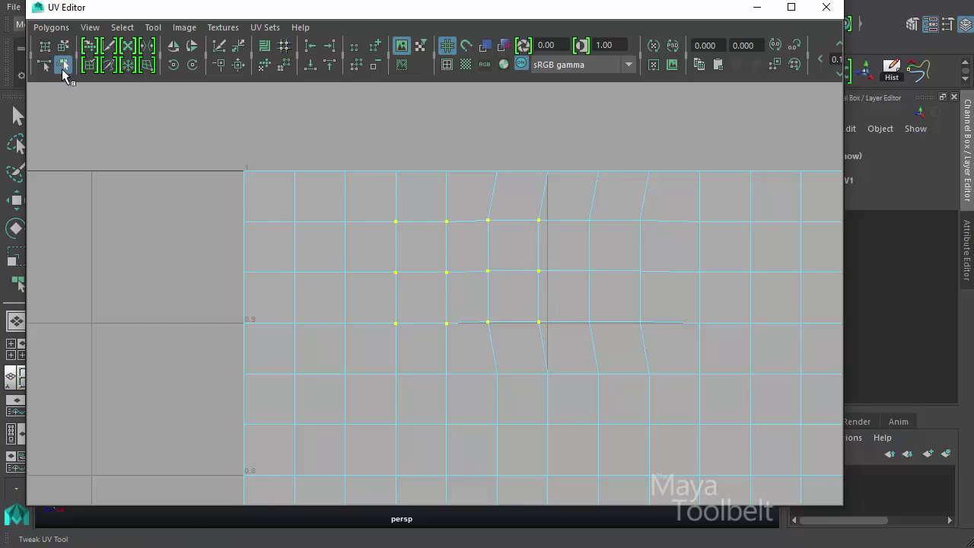
# Open the Tweak UV Tool options and narrow the UV Editor so both windows fit side by side.
pyautogui.click(152, 28)
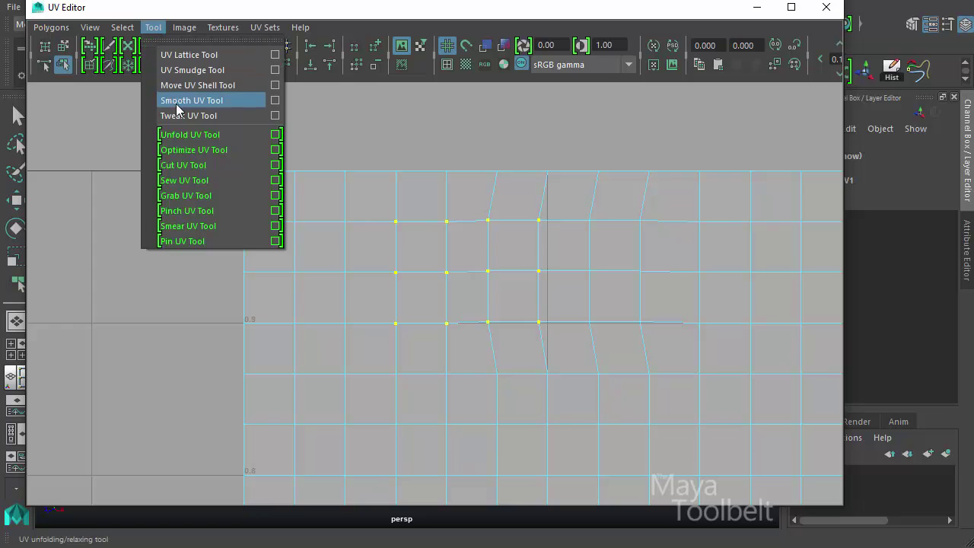
pyautogui.click(275, 116)
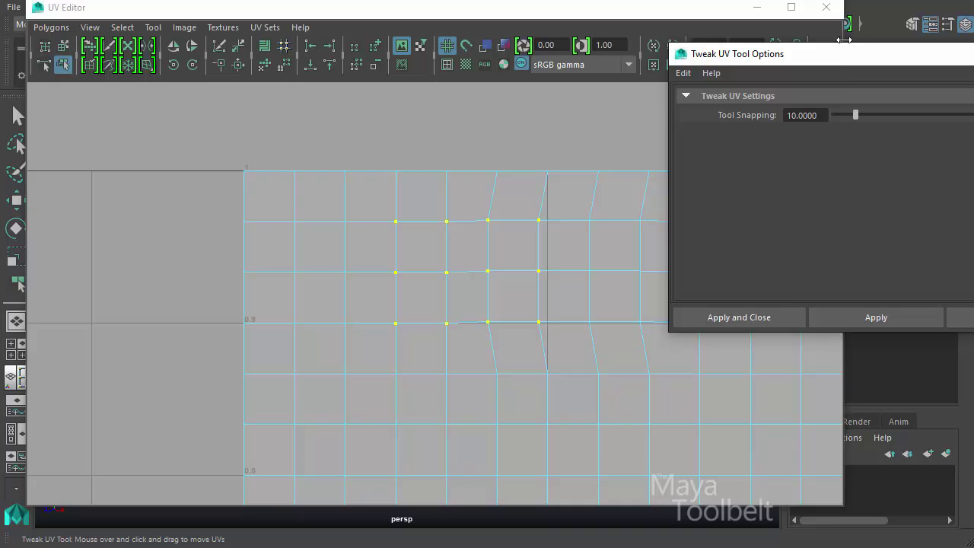
pyautogui.moveTo(843, 41); pyautogui.dragTo(649, 41)
pyautogui.moveTo(756, 63); pyautogui.dragTo(651, 95)
pyautogui.moveTo(555, 177); pyautogui.dragTo(656, 177)
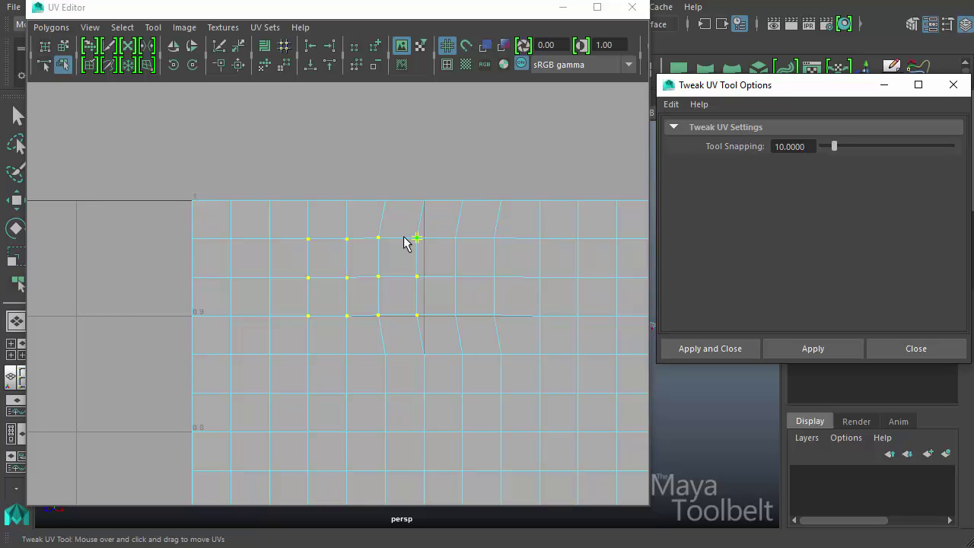
# Set the Tweak UV Tool's Tool Snapping to about 15.73, apply it and close the options.
pyautogui.scroll(1, 258, 254)
pyautogui.scroll(4, 259, 254)
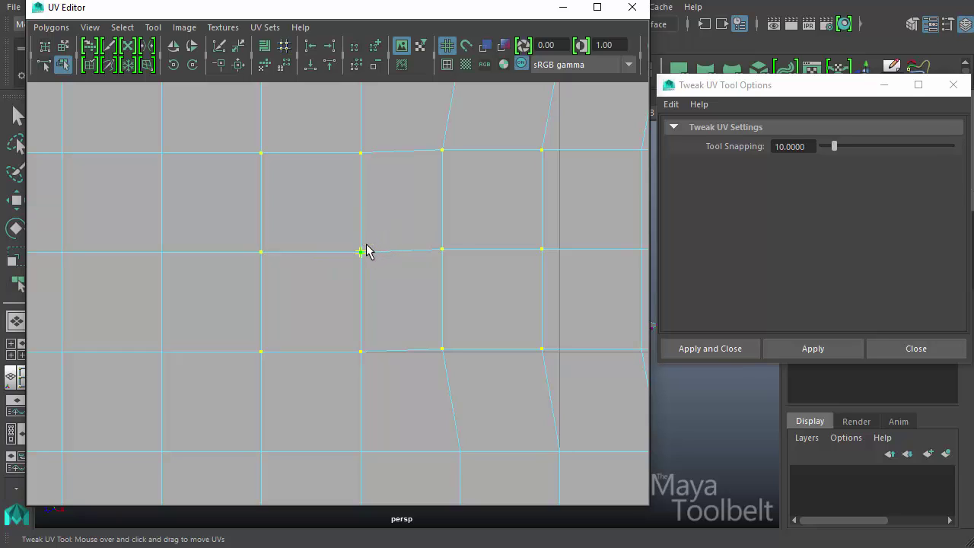
pyautogui.moveTo(834, 146); pyautogui.dragTo(909, 148)
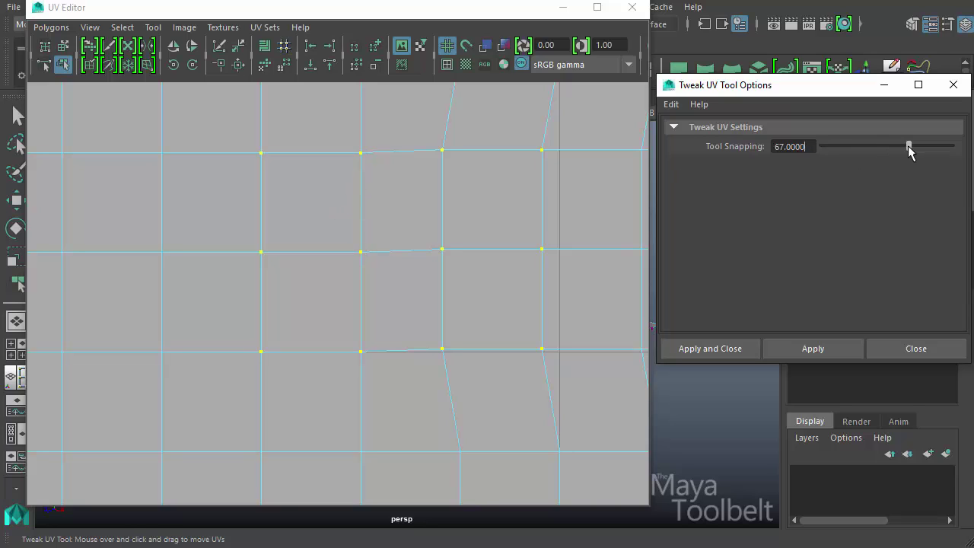
pyautogui.moveTo(907, 146); pyautogui.dragTo(822, 147)
pyautogui.moveTo(831, 149); pyautogui.dragTo(856, 152)
pyautogui.moveTo(850, 147); pyautogui.dragTo(842, 146)
pyautogui.click(812, 344)
pyautogui.keyDown('alt'); pyautogui.moveTo(469, 274); pyautogui.dragTo(224, 245, button='right'); pyautogui.keyUp('alt')
pyautogui.keyDown('alt'); pyautogui.moveTo(469, 297); pyautogui.dragTo(383, 201, button='middle'); pyautogui.keyUp('alt')
pyautogui.keyDown('alt'); pyautogui.moveTo(443, 253); pyautogui.dragTo(230, 228, button='right'); pyautogui.keyUp('alt')
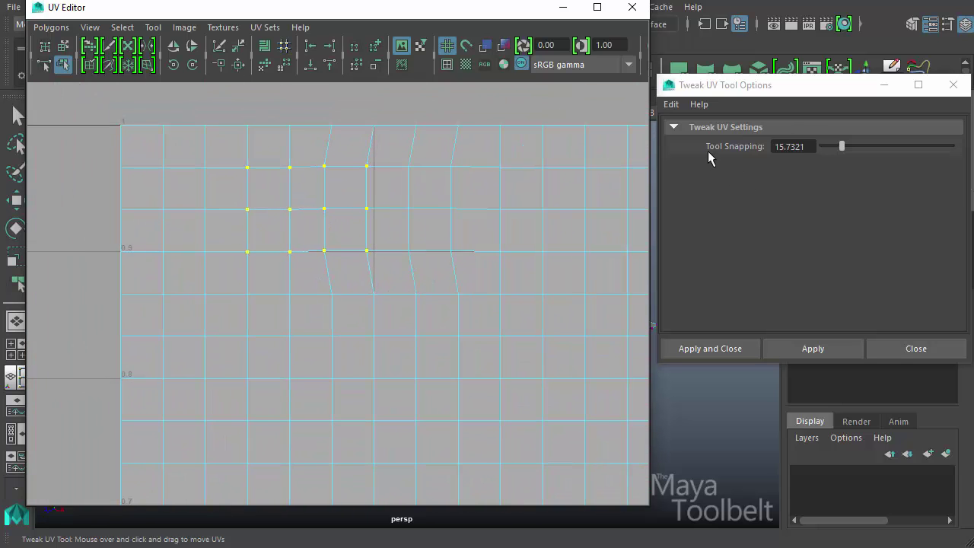
pyautogui.click(916, 348)
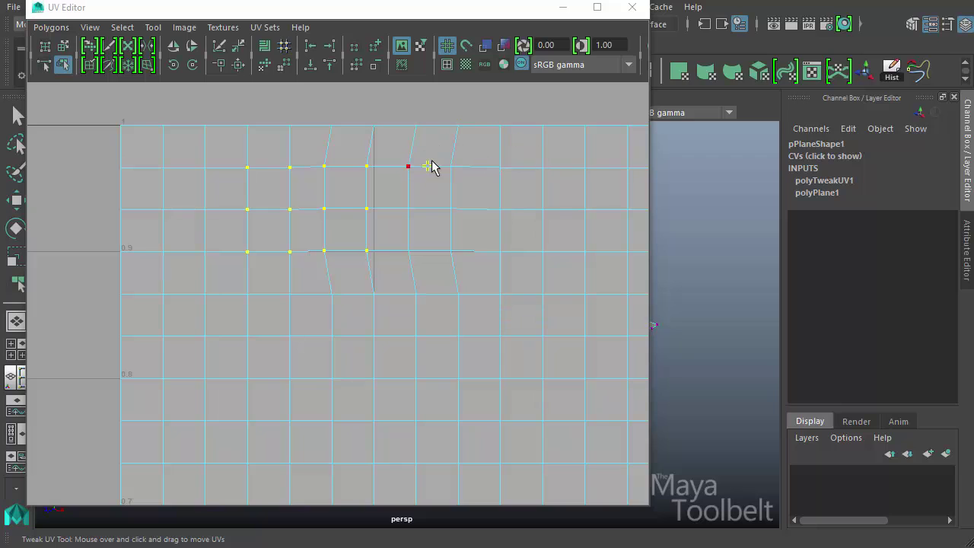
# Tweak UVs individually, shifting two isolated interior ones and pulling a cluster near the shell's left edge inward around the 0.8 grid line.
pyautogui.moveTo(538, 221)
pyautogui.mouseDown()
pyautogui.moveTo(512, 213)
pyautogui.moveTo(556, 225)
pyautogui.moveTo(543, 213)
pyautogui.mouseUp()
pyautogui.moveTo(372, 333); pyautogui.dragTo(391, 321)
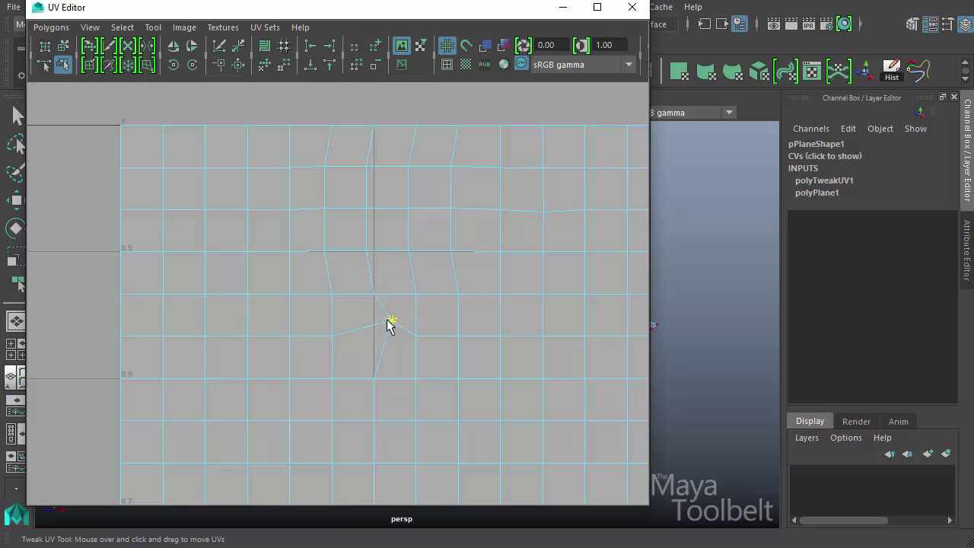
pyautogui.moveTo(247, 336); pyautogui.dragTo(224, 369)
pyautogui.moveTo(205, 335); pyautogui.dragTo(164, 340)
pyautogui.moveTo(249, 380); pyautogui.dragTo(270, 379)
pyautogui.moveTo(290, 343); pyautogui.dragTo(274, 387)
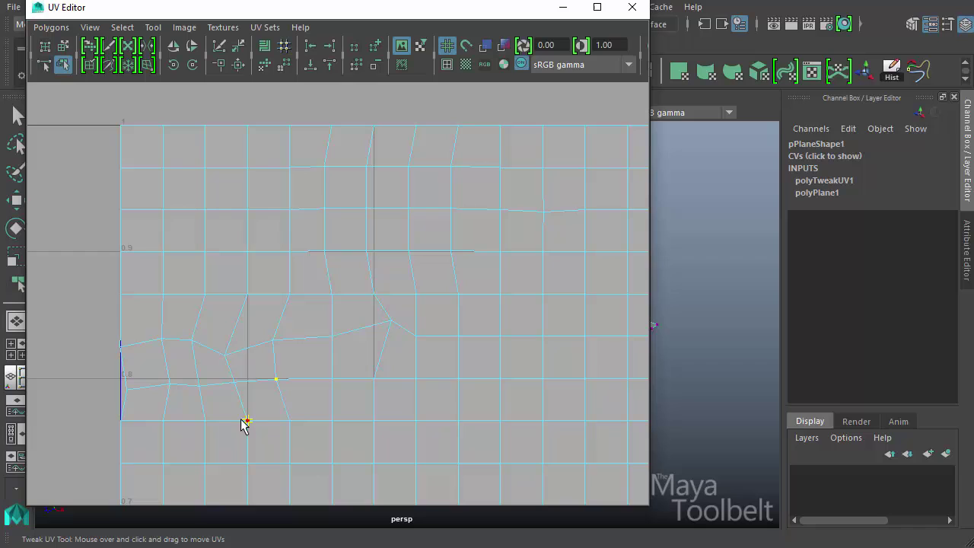
pyautogui.moveTo(244, 422); pyautogui.dragTo(136, 407)
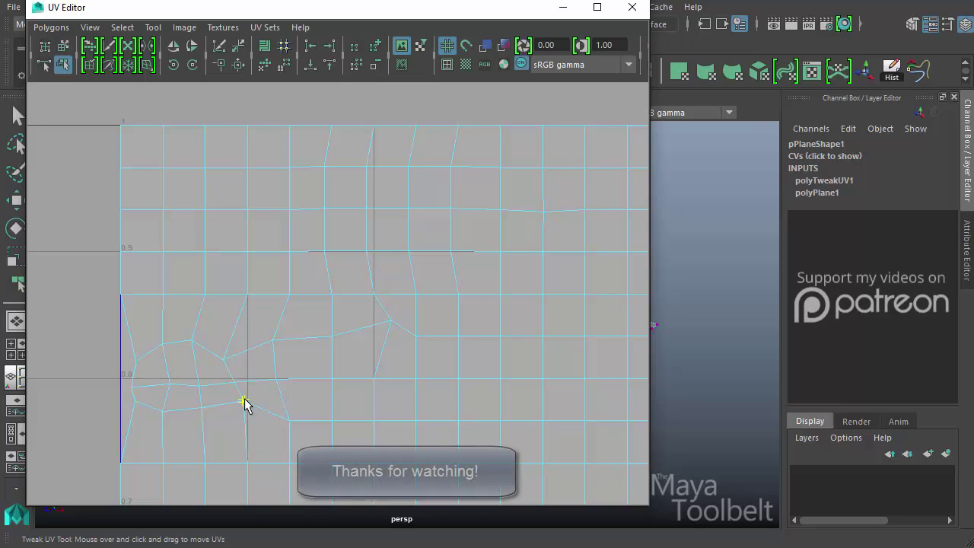
pyautogui.moveTo(235, 381); pyautogui.dragTo(243, 378)
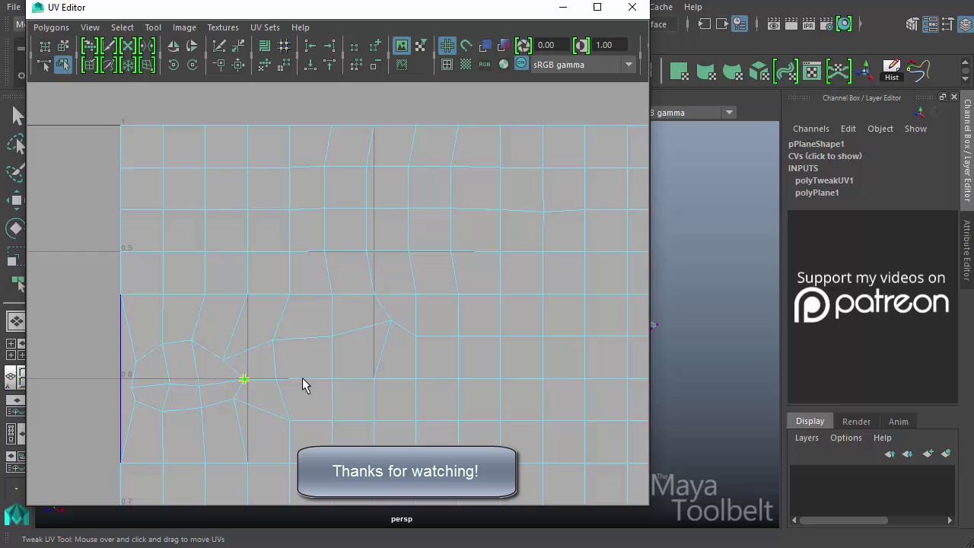